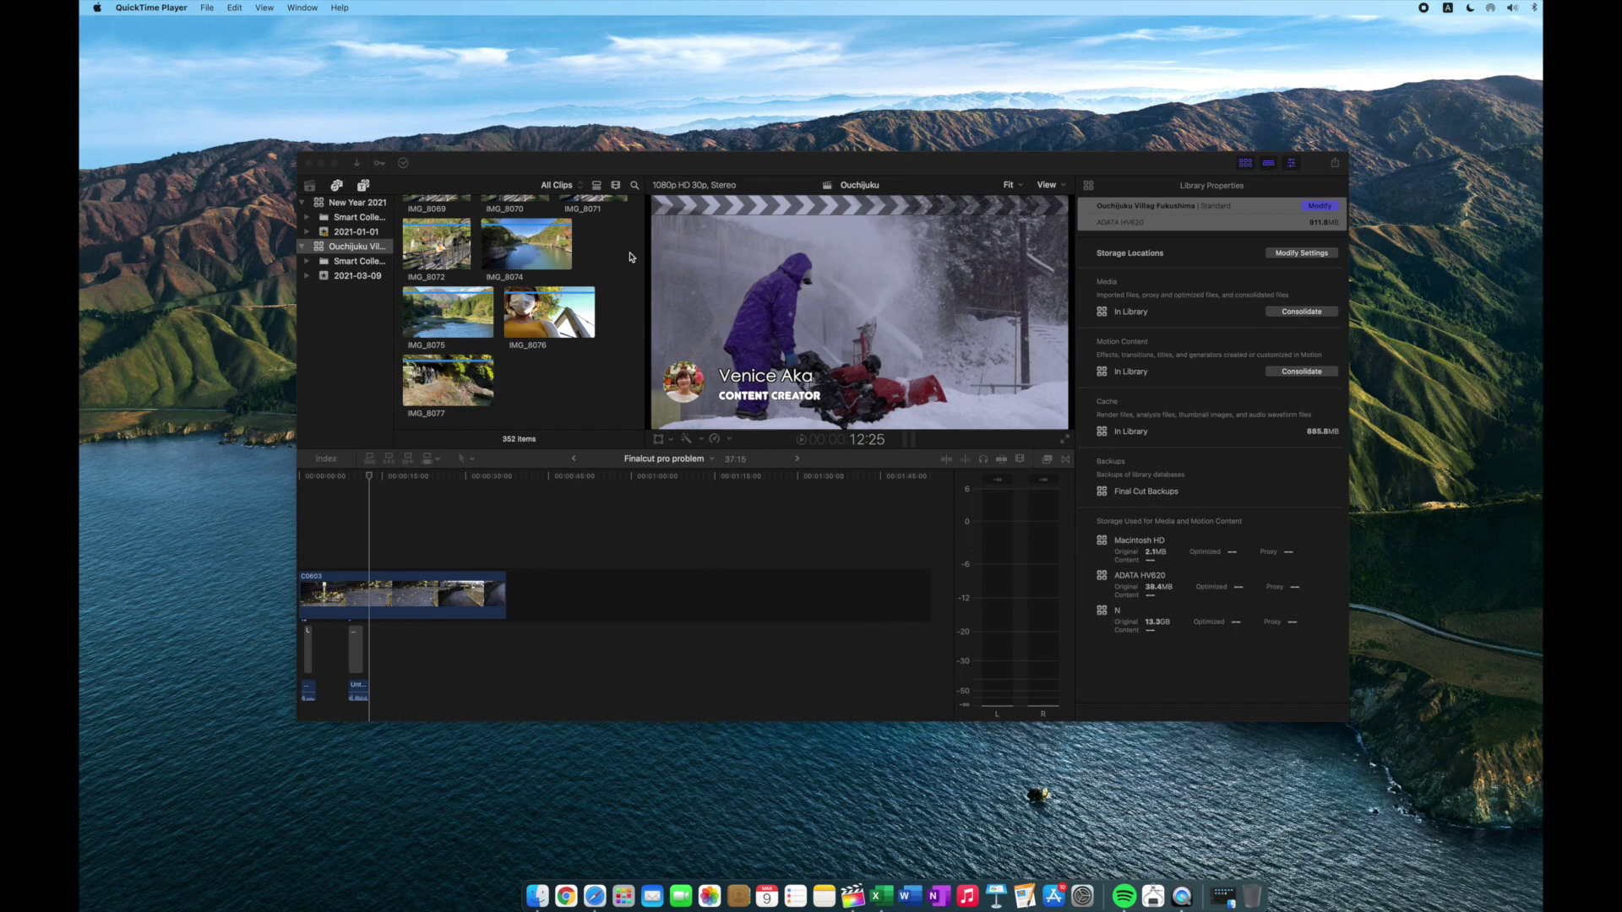
Bring Final Cut Pro forward and record a short voiceover take with Window > Record Voiceover
left_click(301, 8)
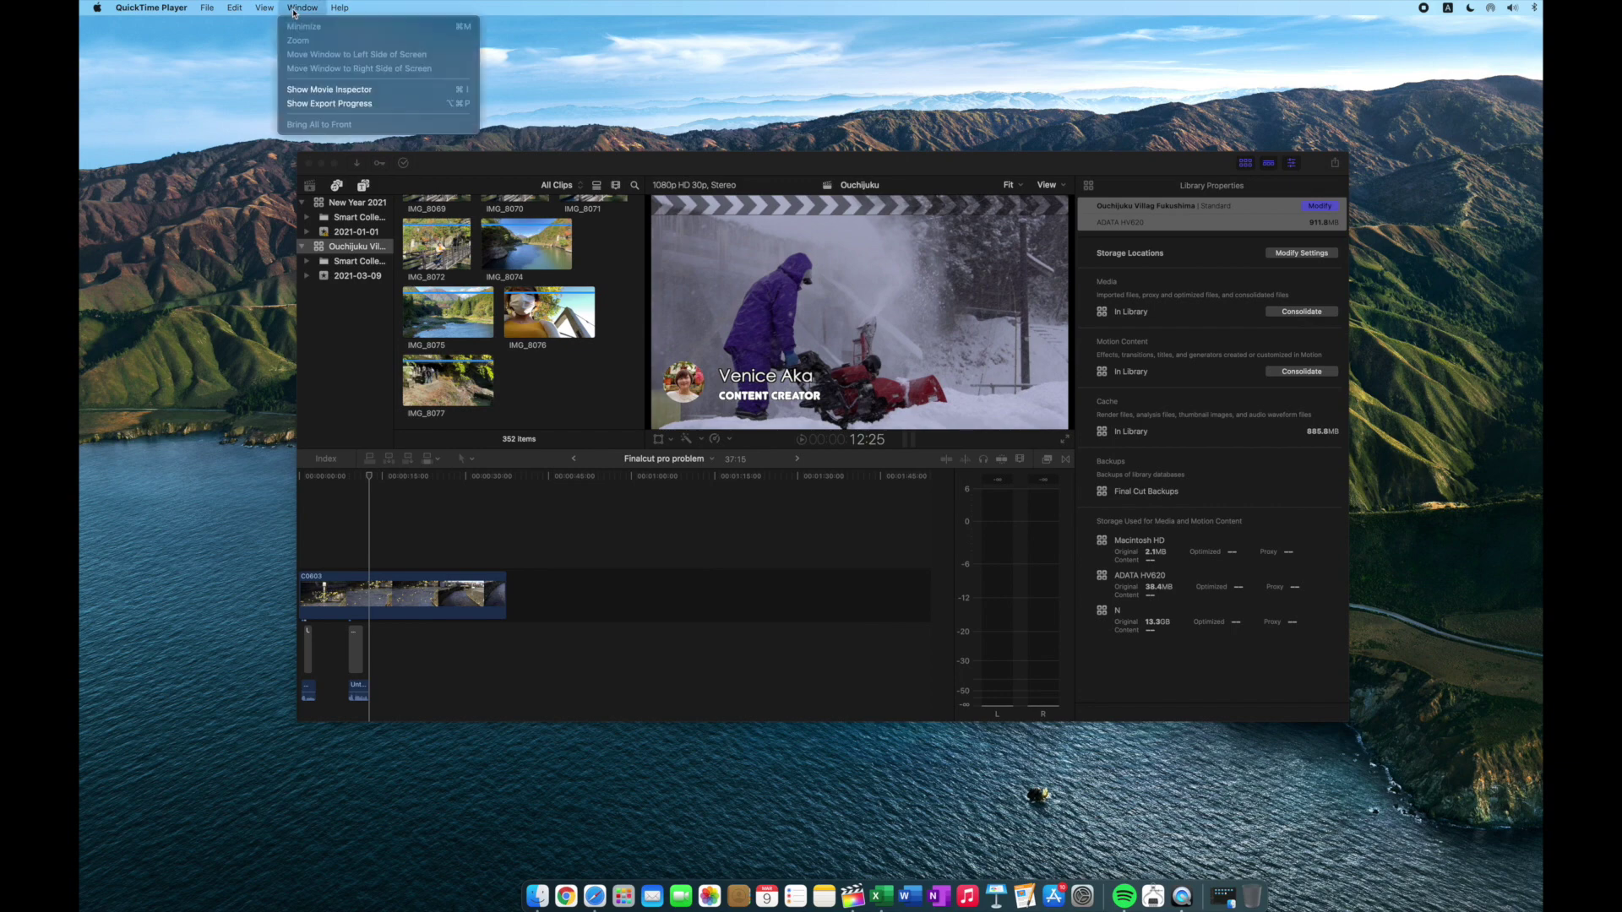
left_click(547, 387)
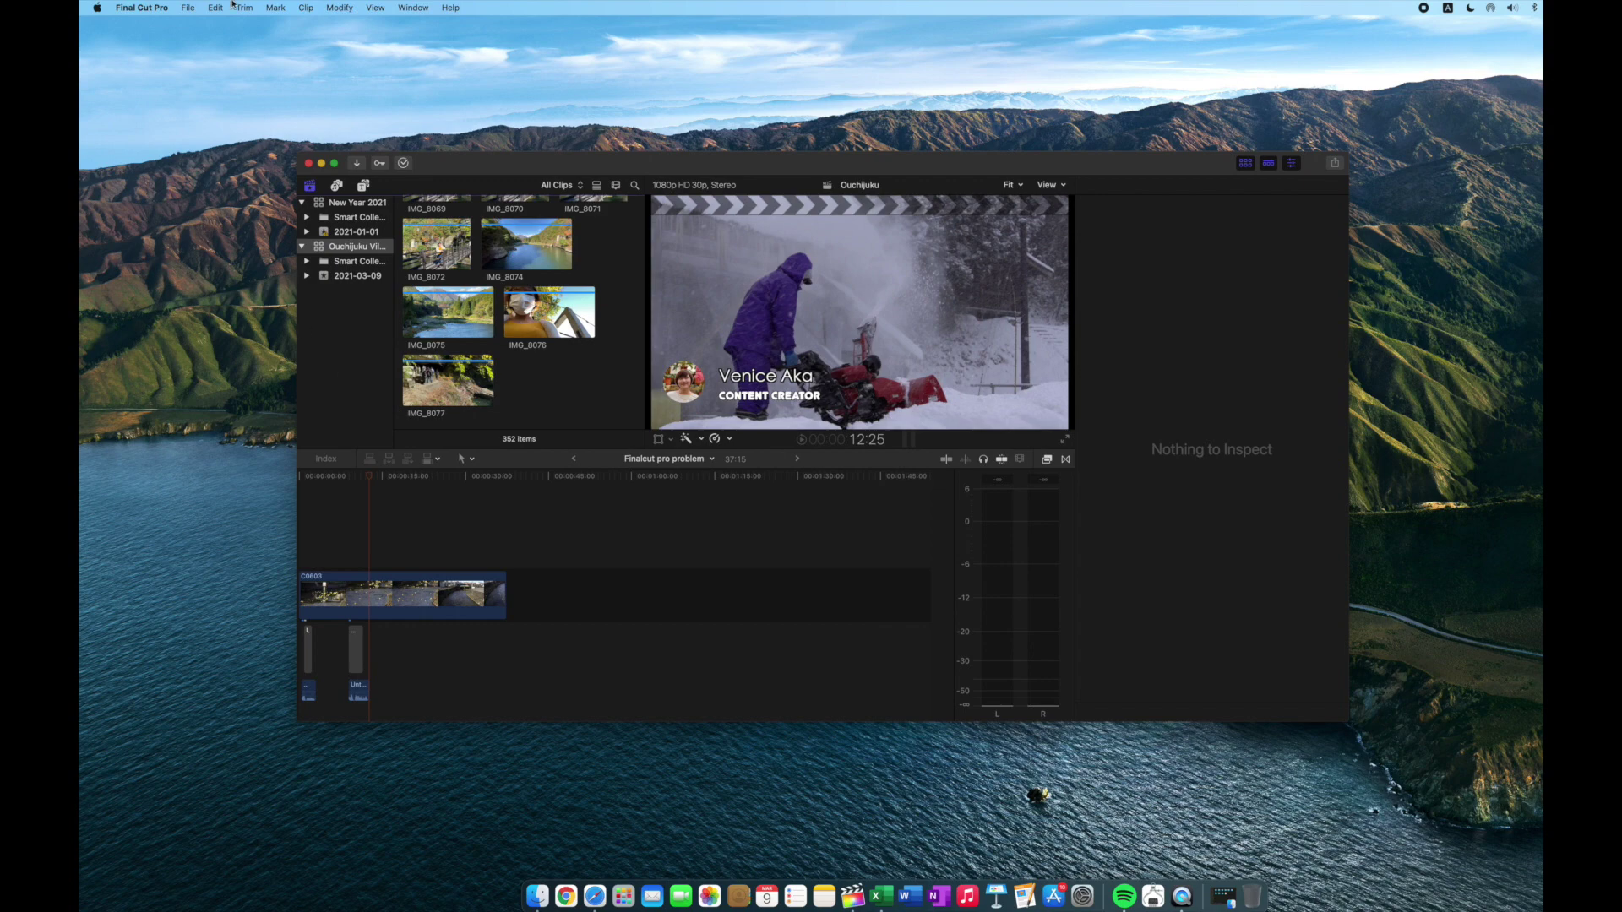
left_click(414, 8)
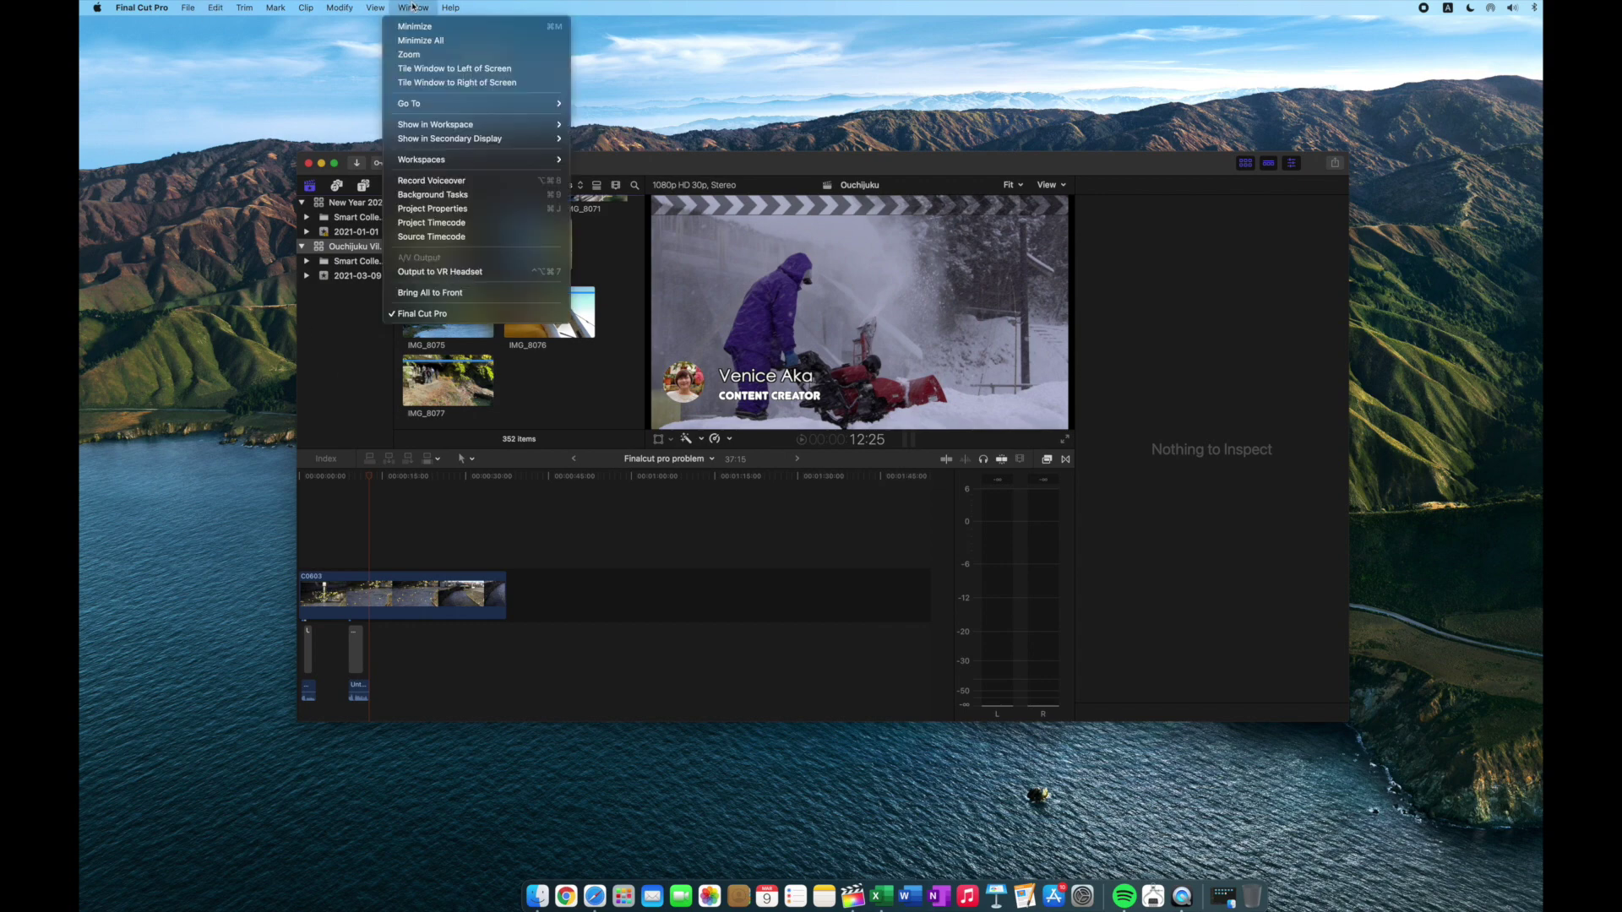
left_click(445, 184)
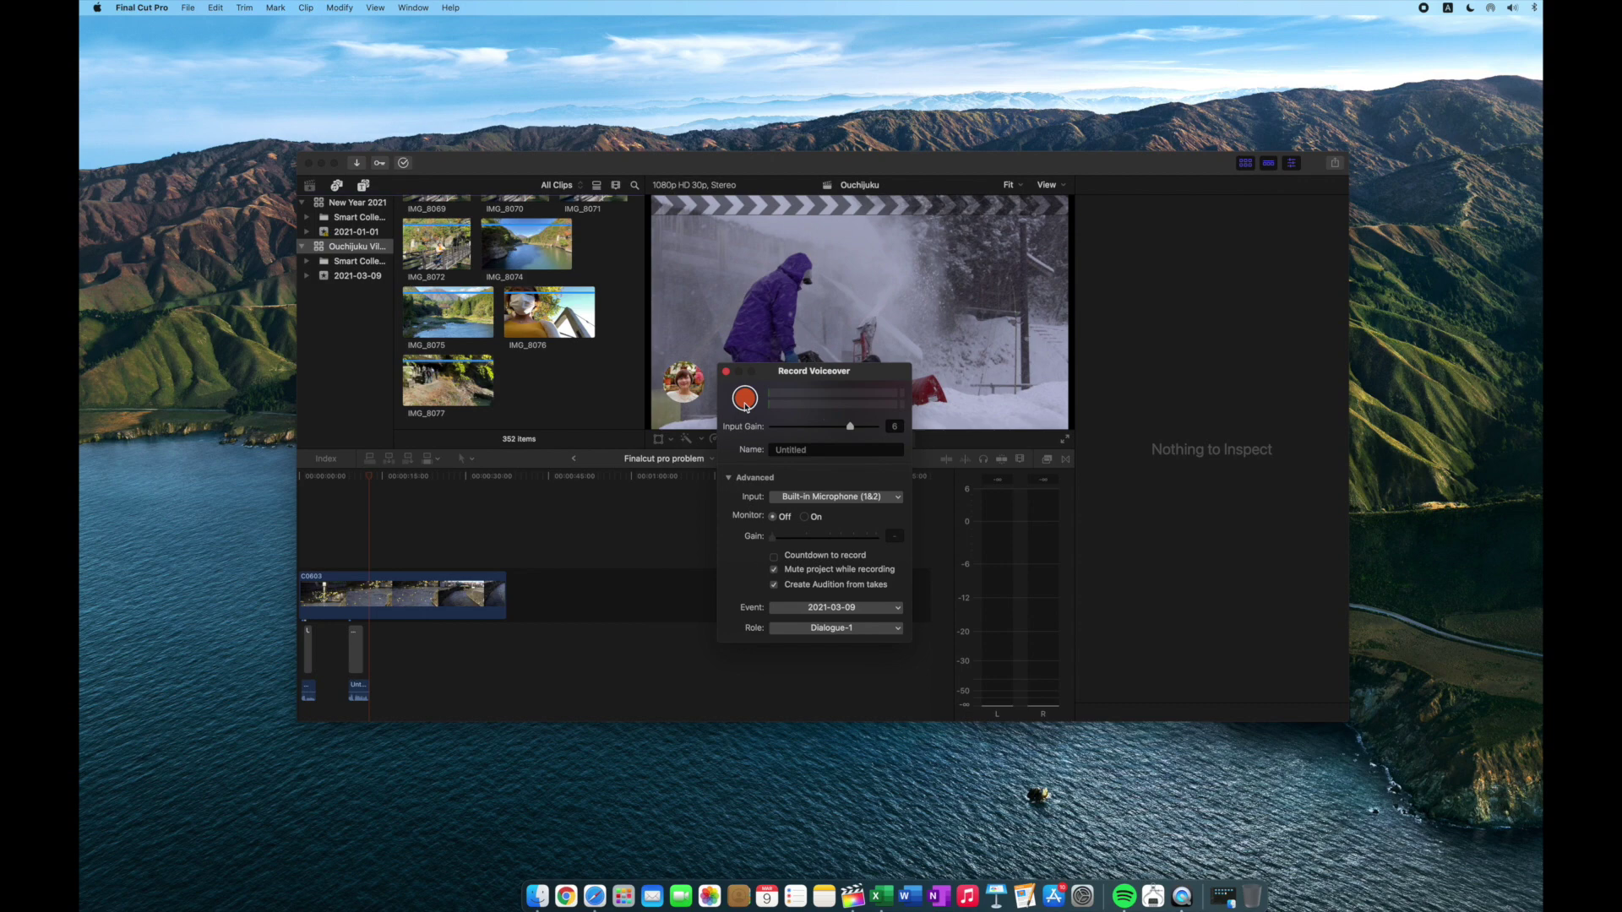
left_click(746, 399)
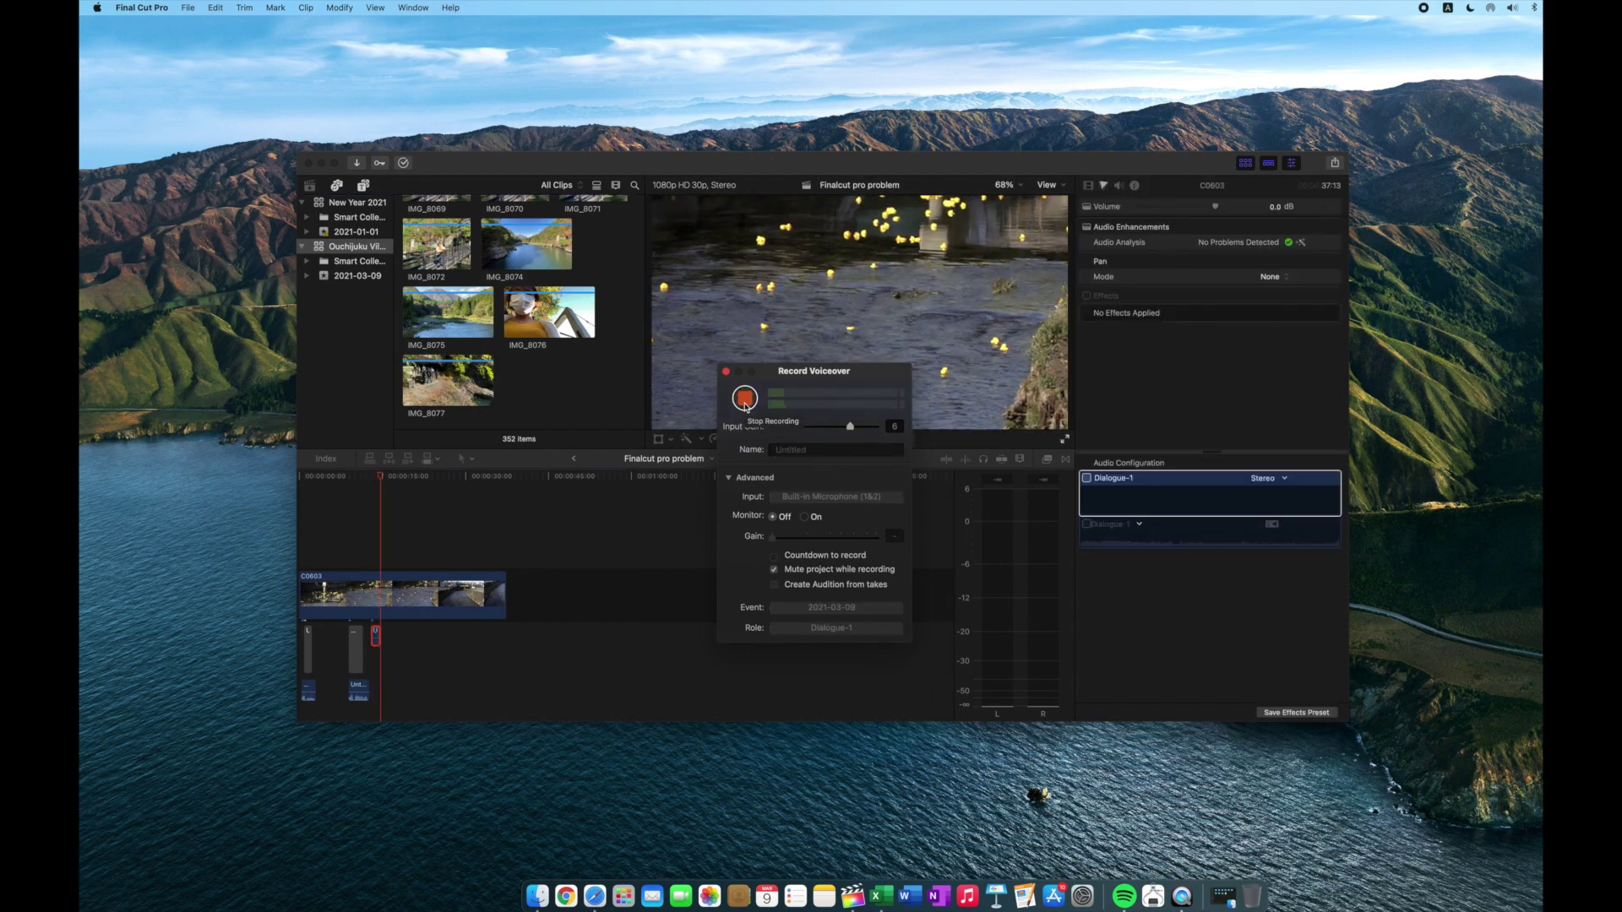
left_click(745, 400)
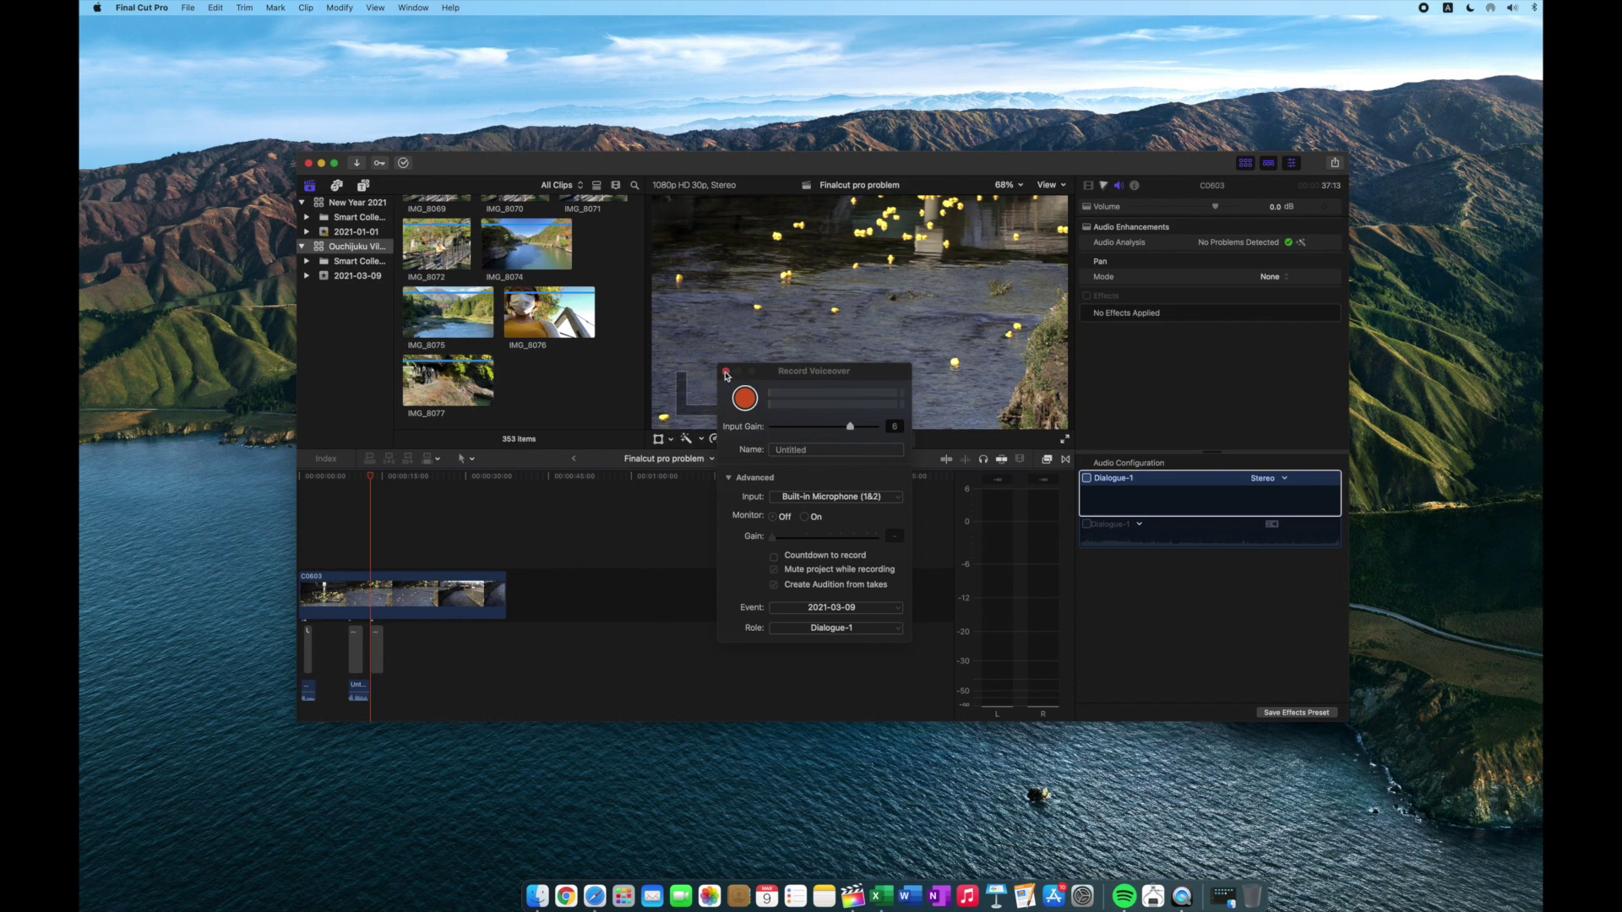
Close the Record Voiceover window and launch System Preferences from the Dock
left_click(725, 374)
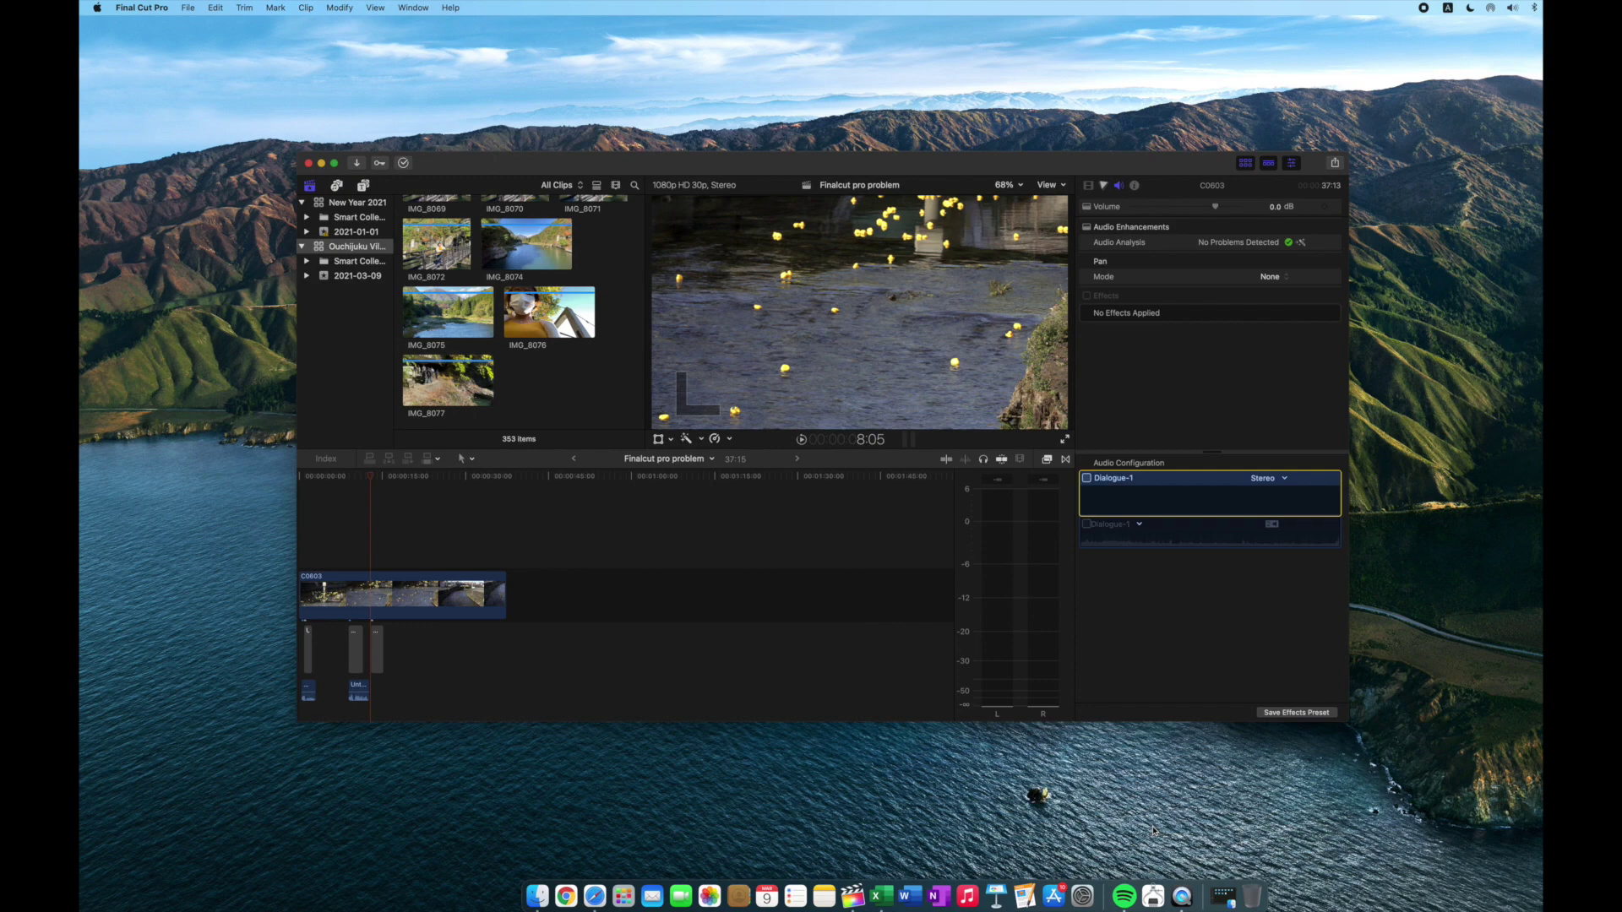
left_click(1080, 871)
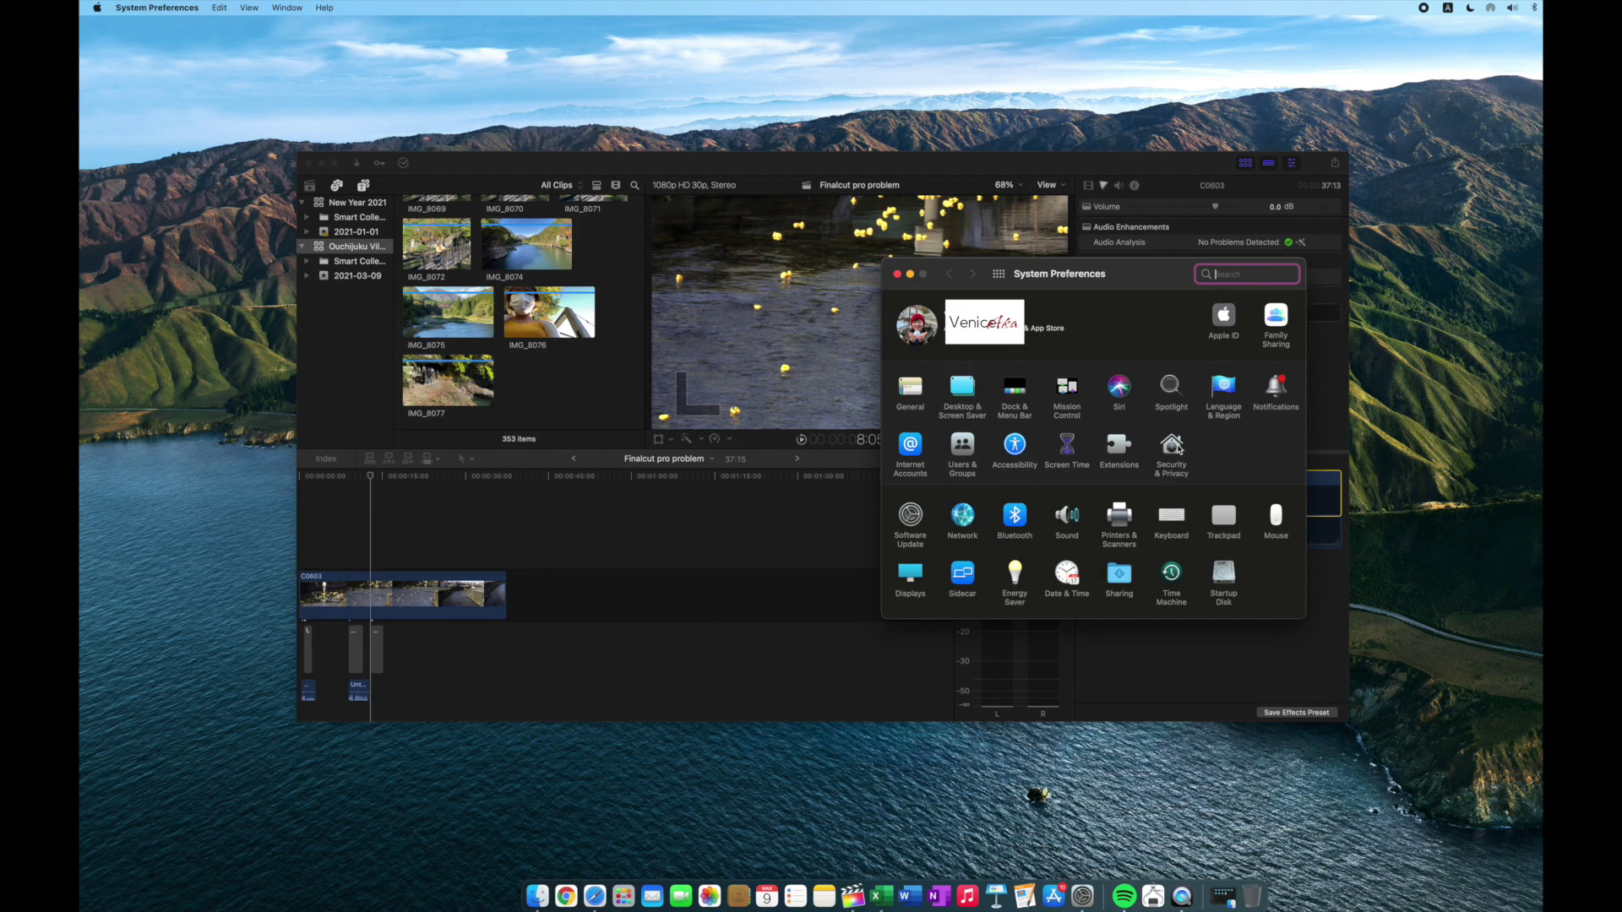
Show the Full Disk Access list under Security & Privacy and request unlocking via the lock
left_click(1174, 447)
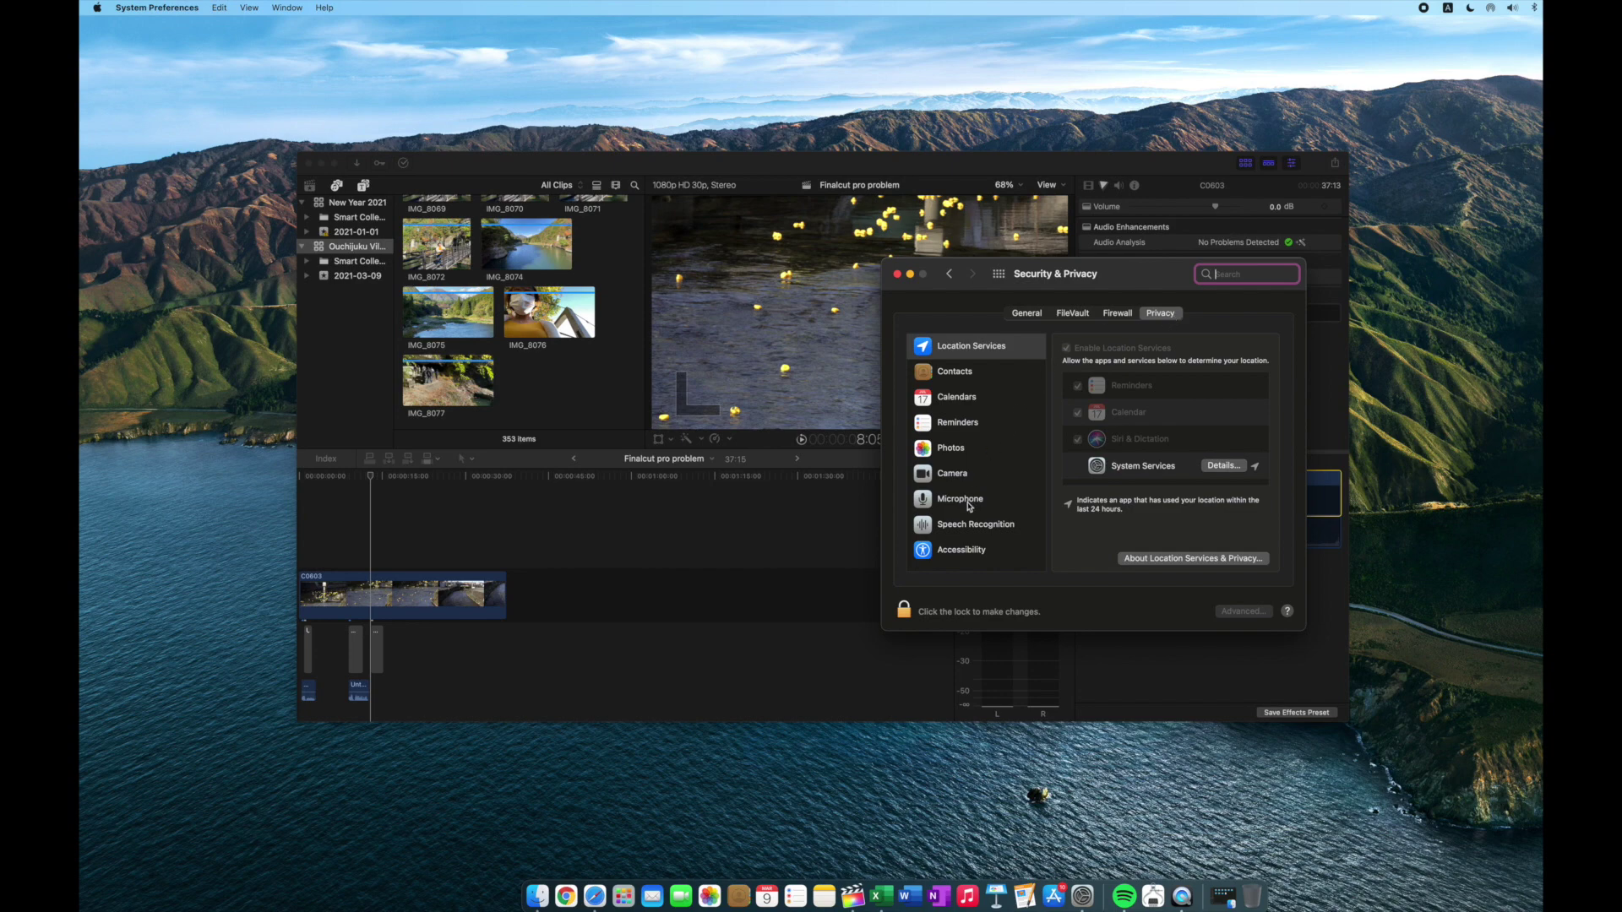
scroll(967, 505, "down", 5)
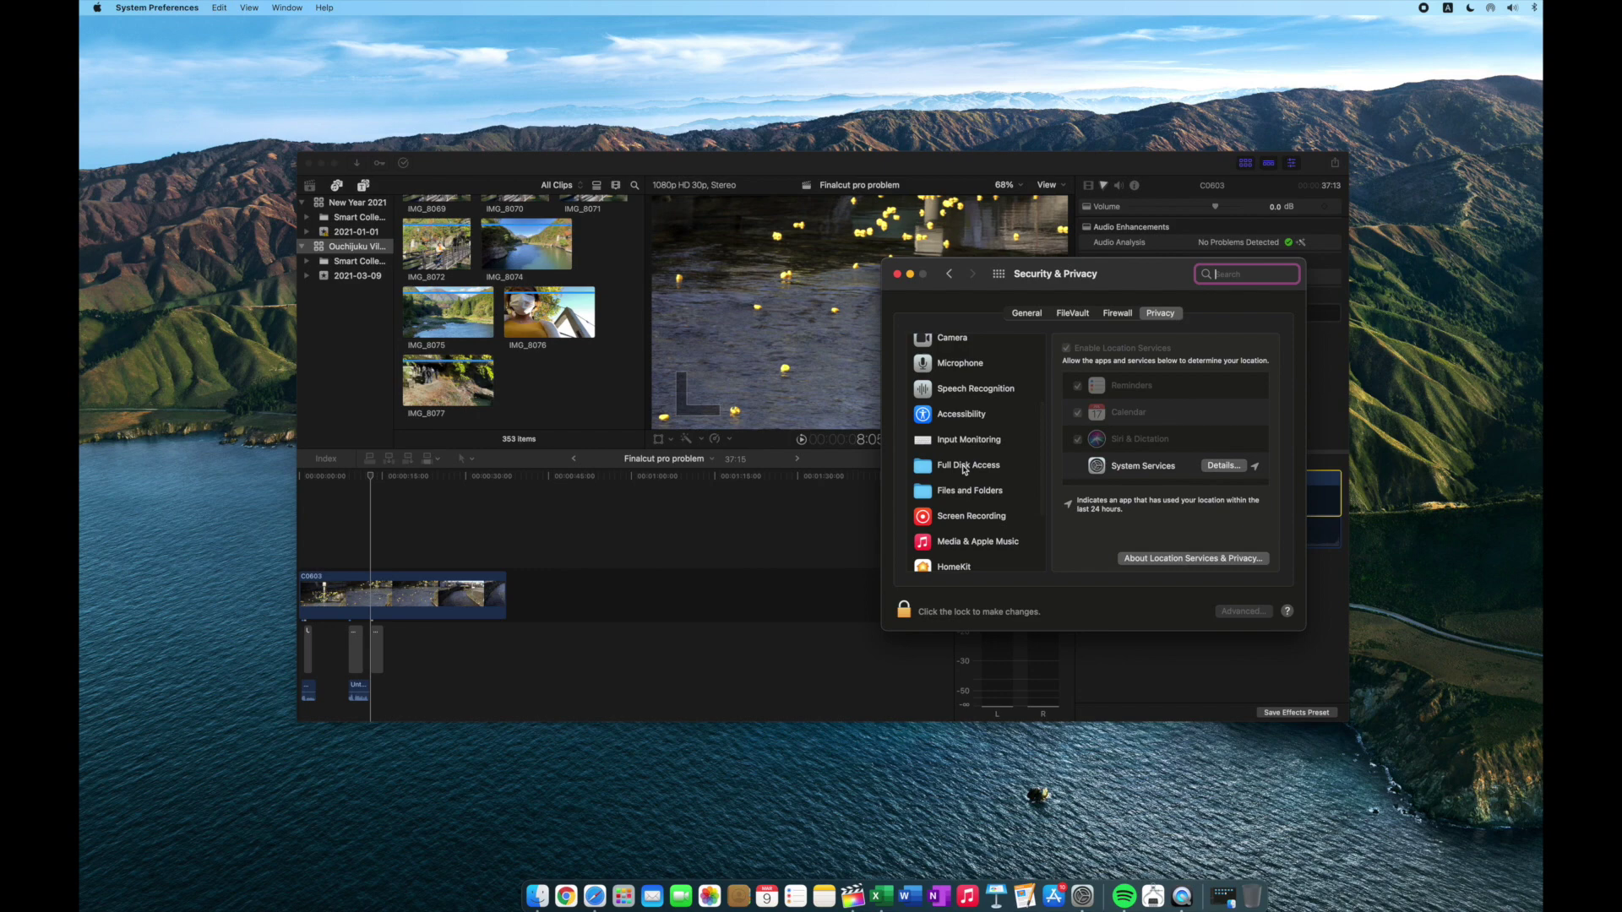
left_click(965, 466)
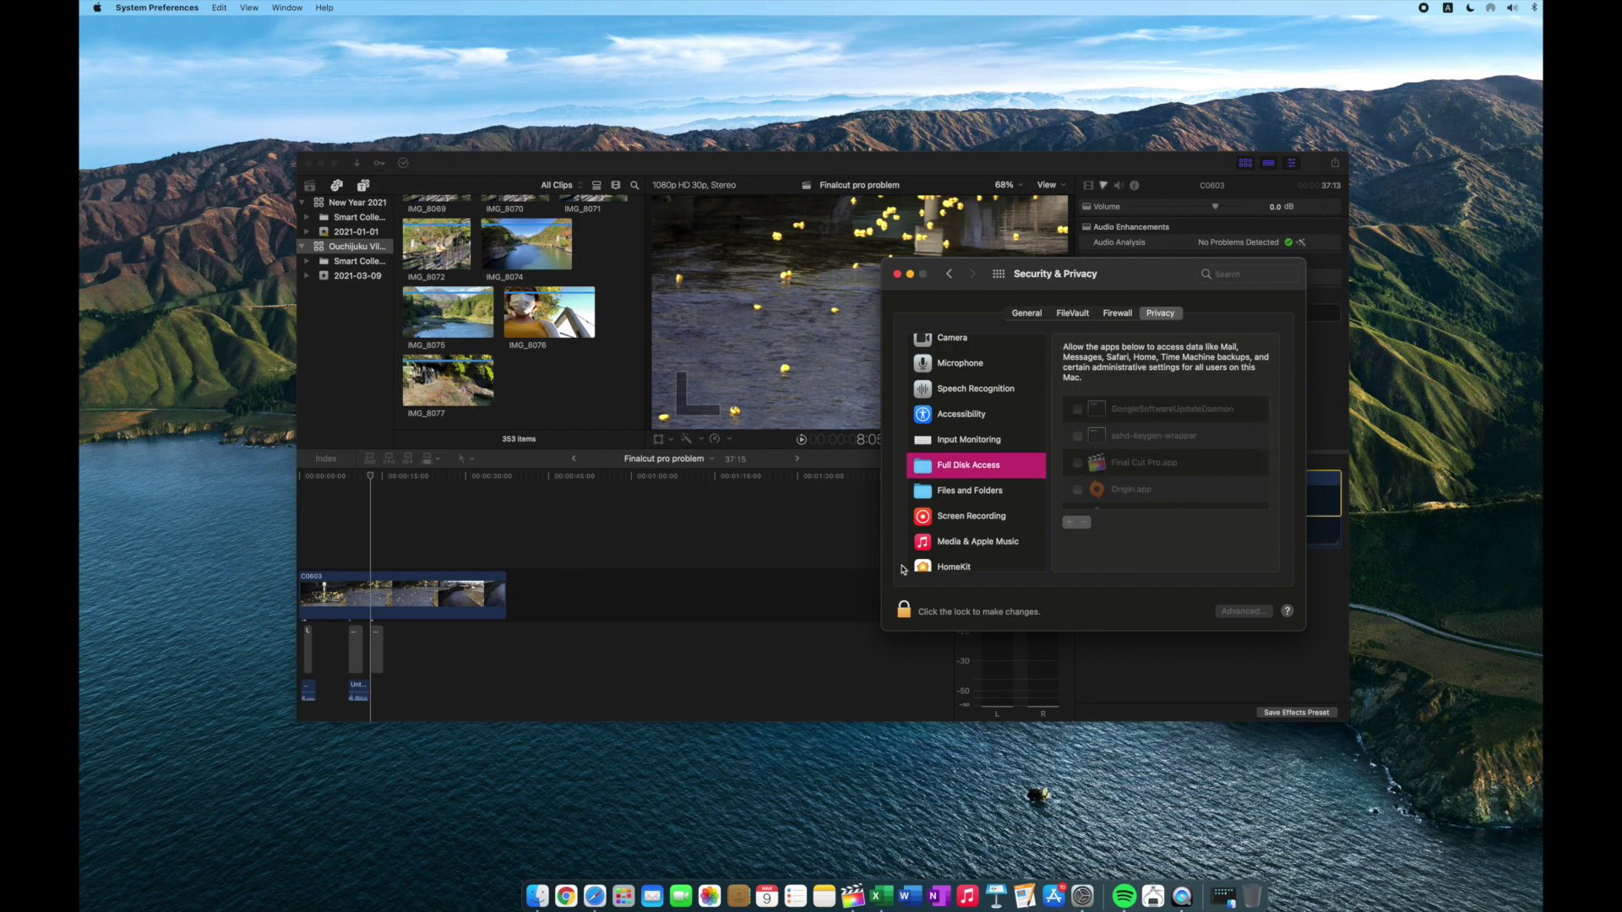
left_click(906, 613)
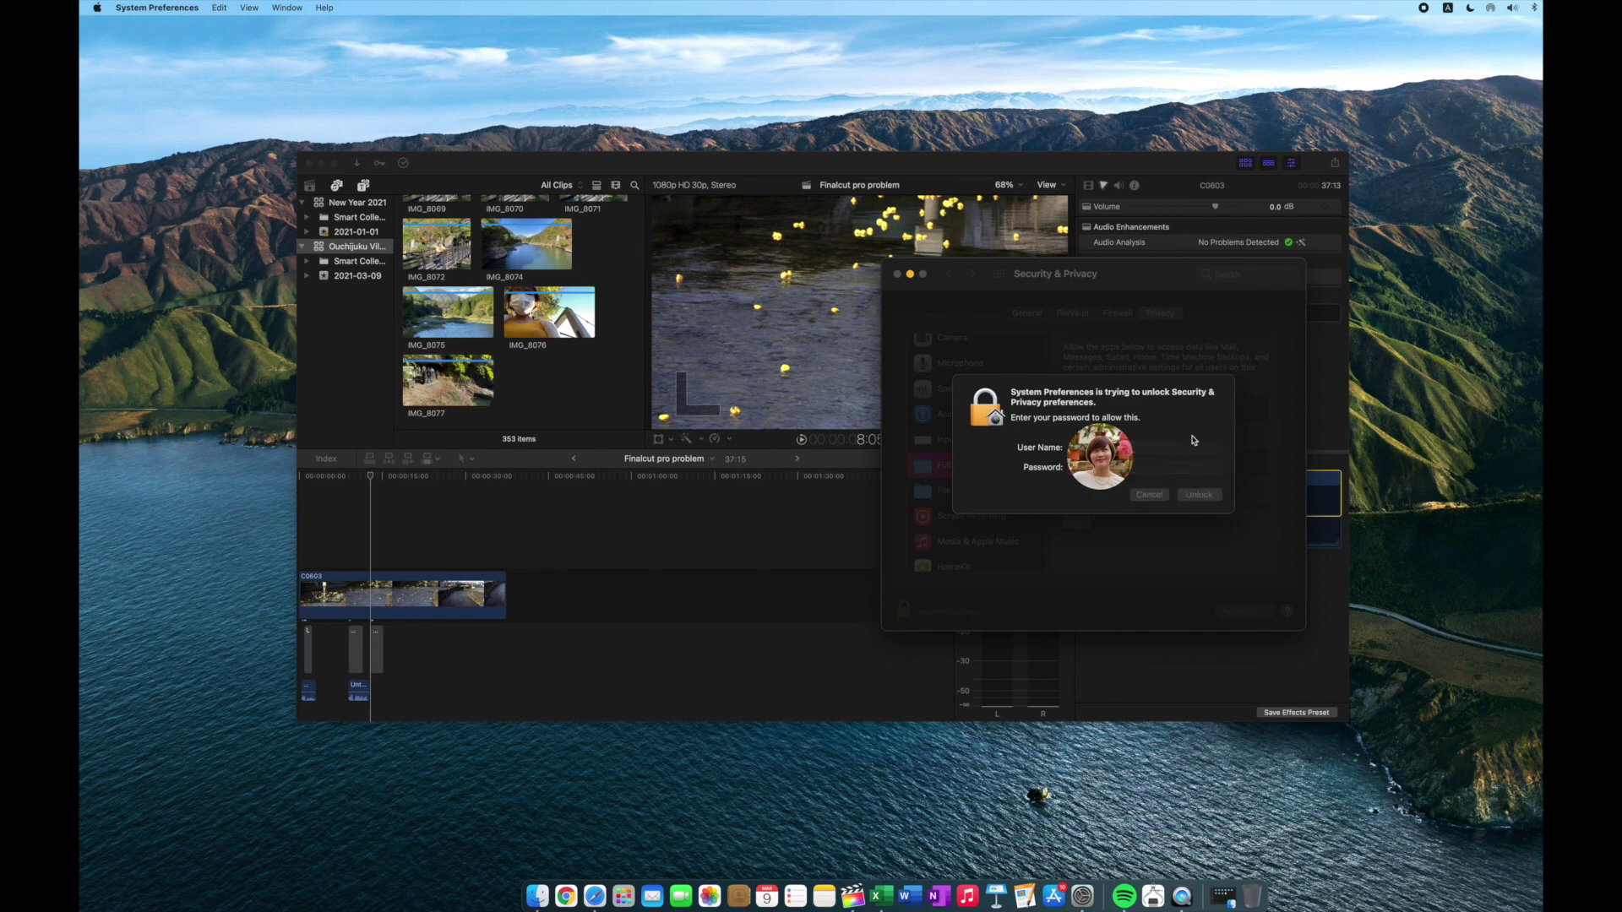
Submit the admin password, enable Full Disk Access for Final Cut Pro.app, and Quit & Reopen it
key("Return")
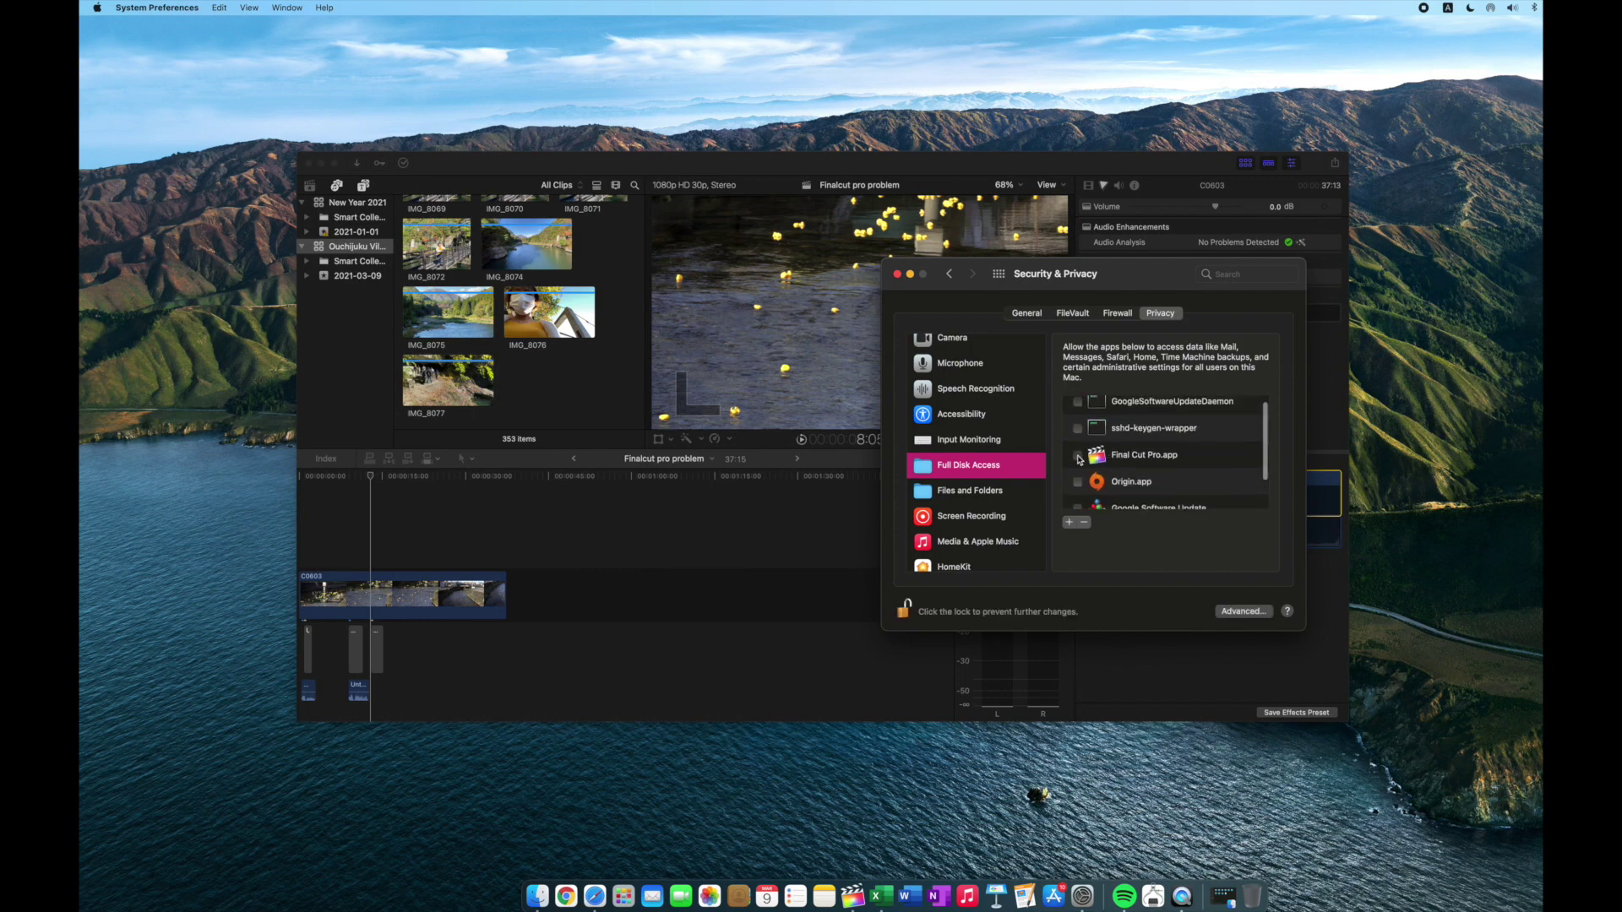
left_click(1078, 456)
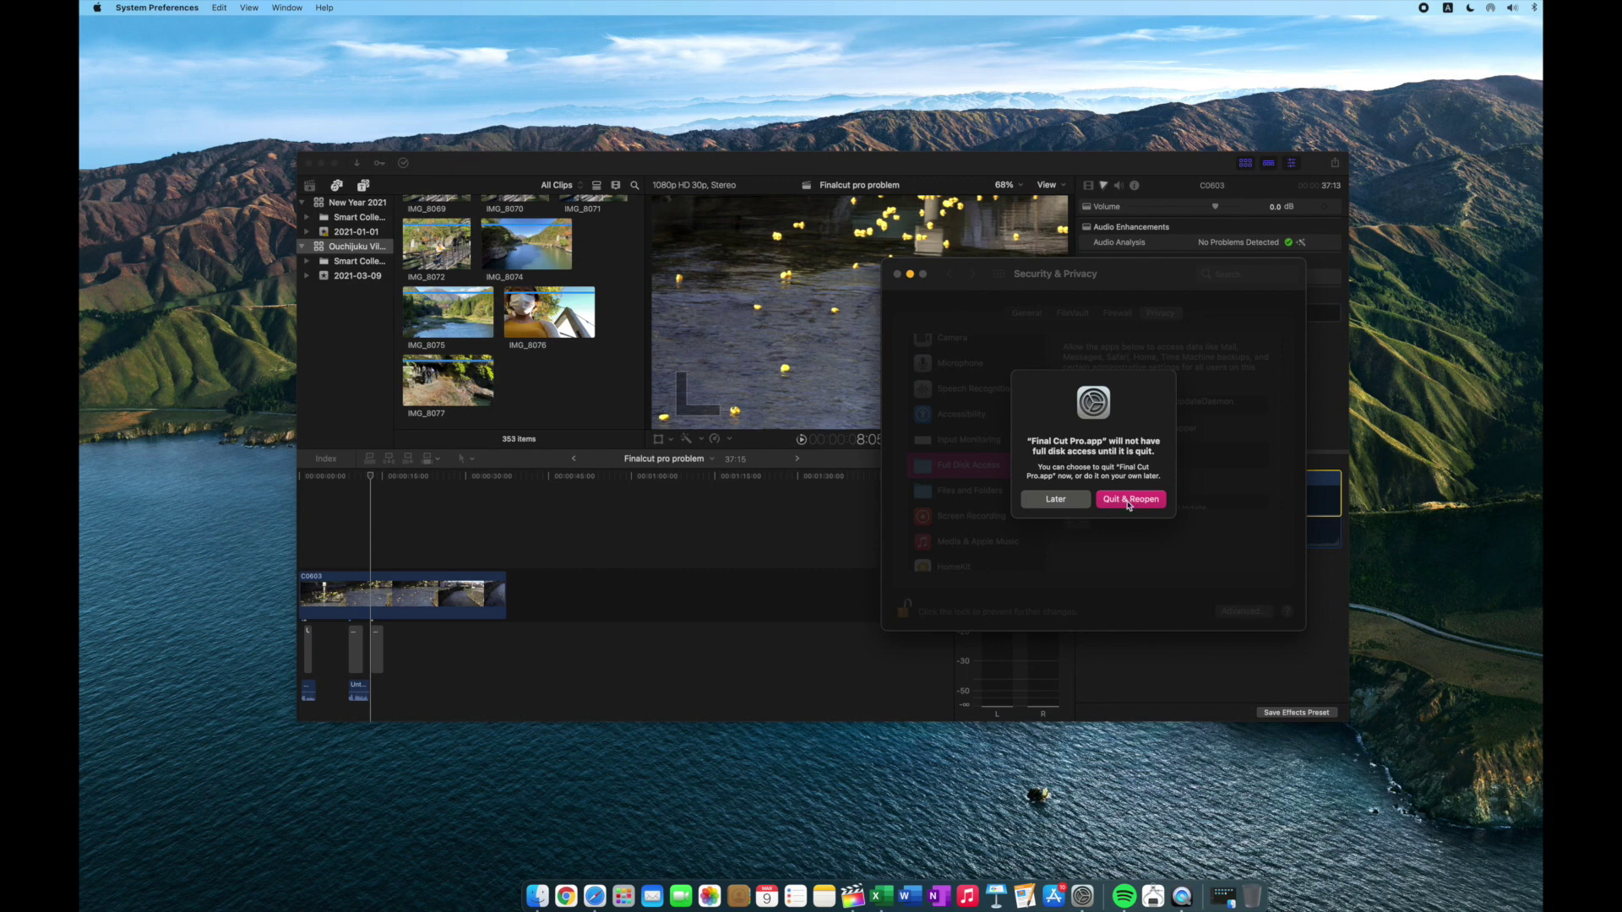
left_click(1127, 499)
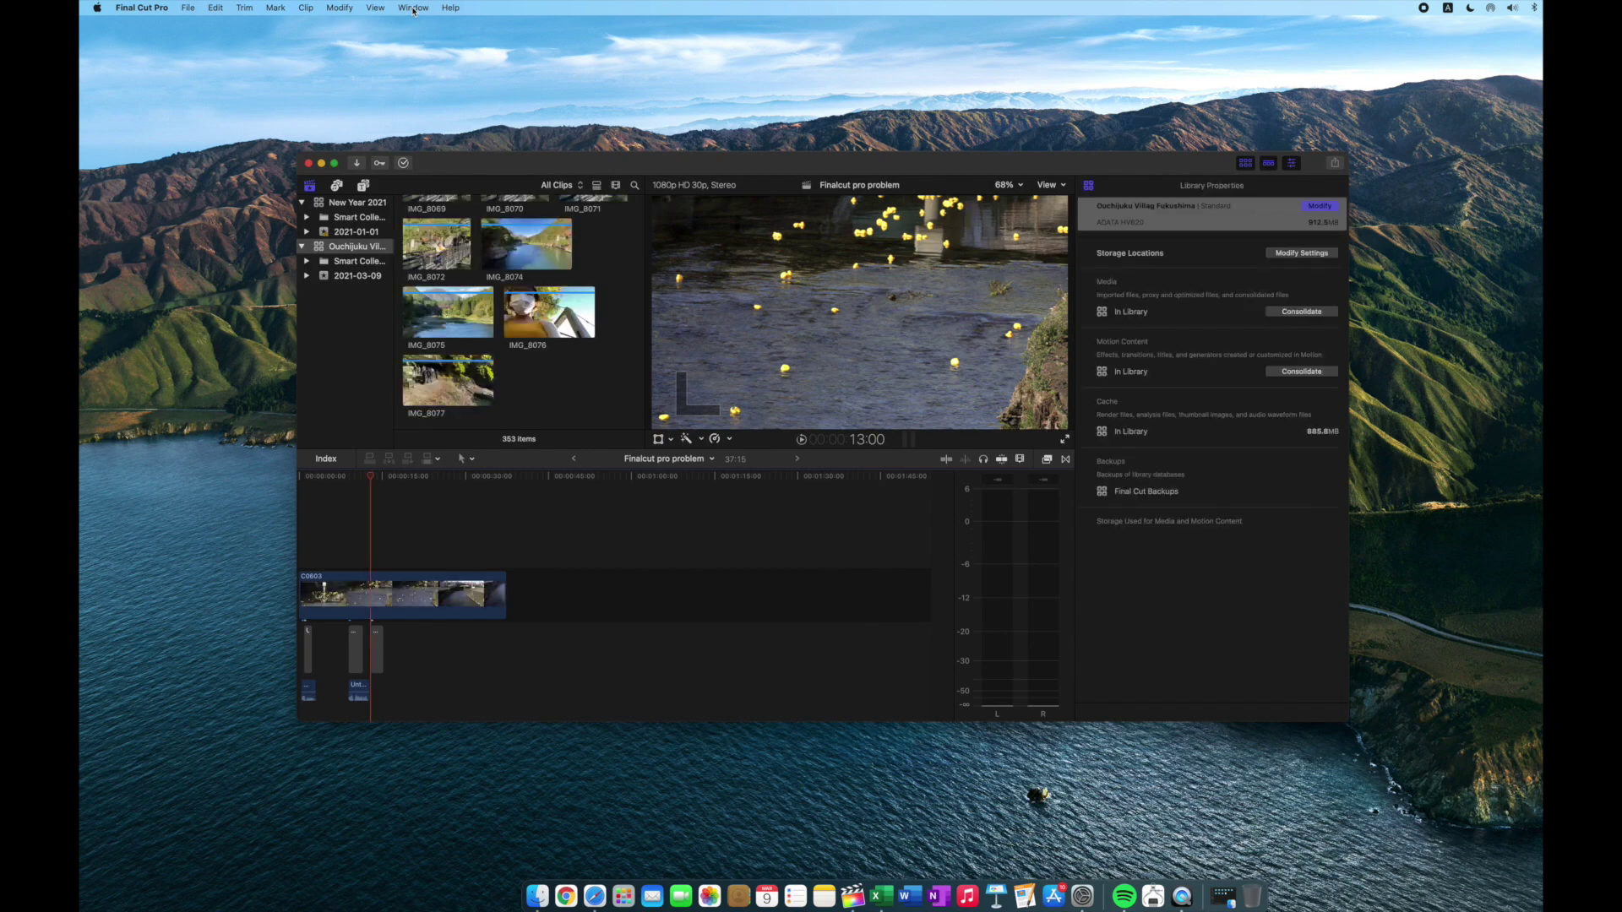
Record another voiceover take through Window > Record Voiceover and play the project back
left_click(413, 8)
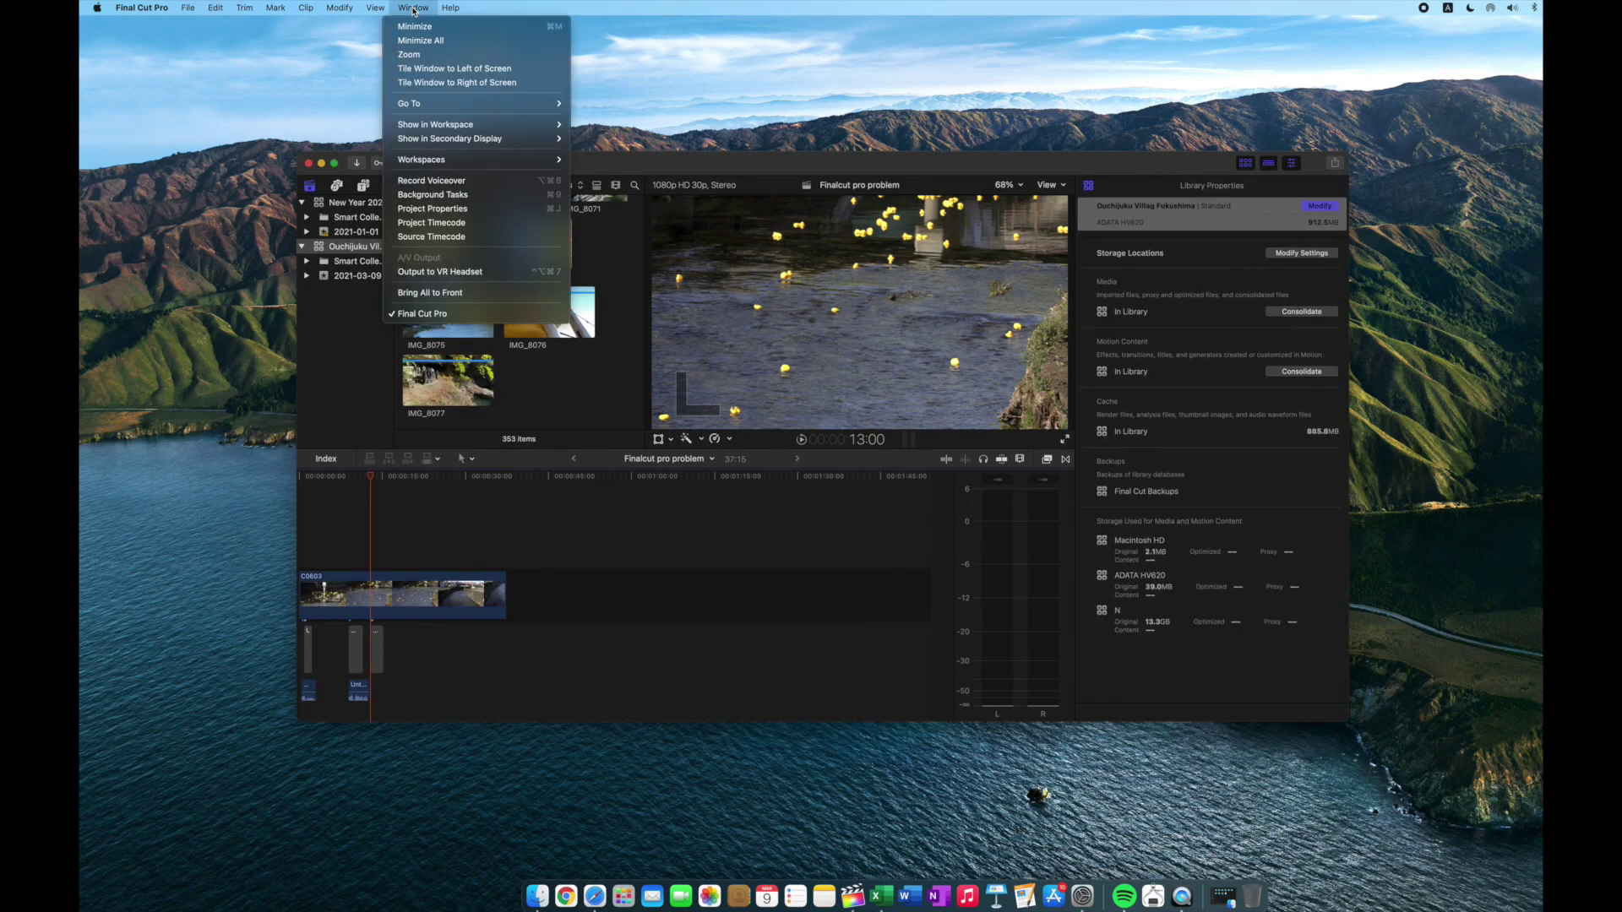
left_click(438, 181)
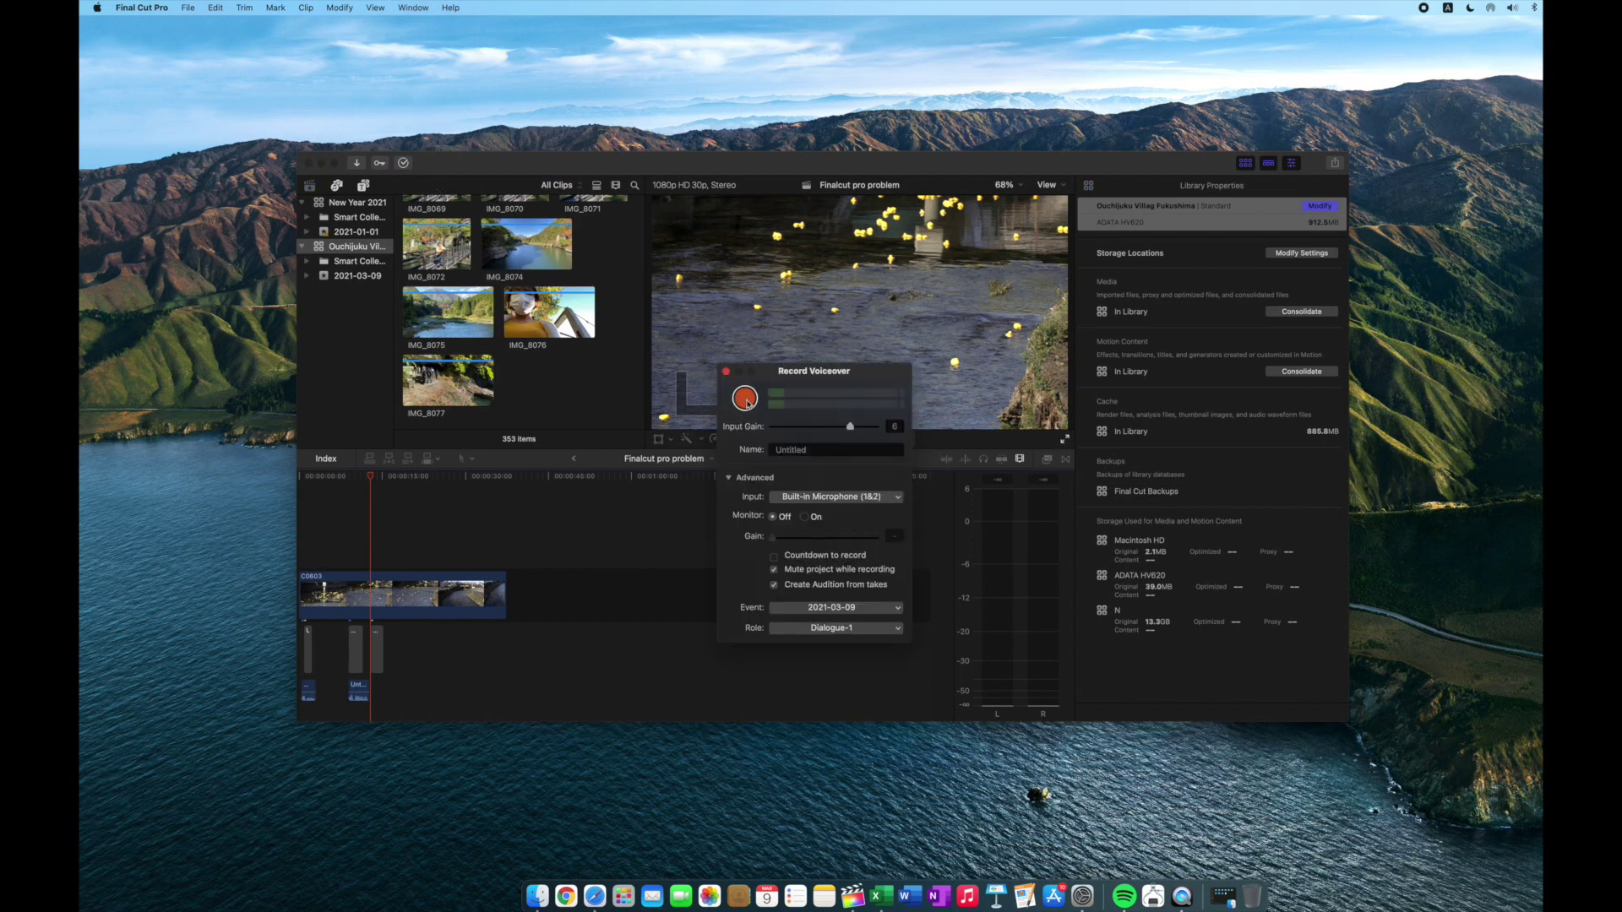
left_click(747, 402)
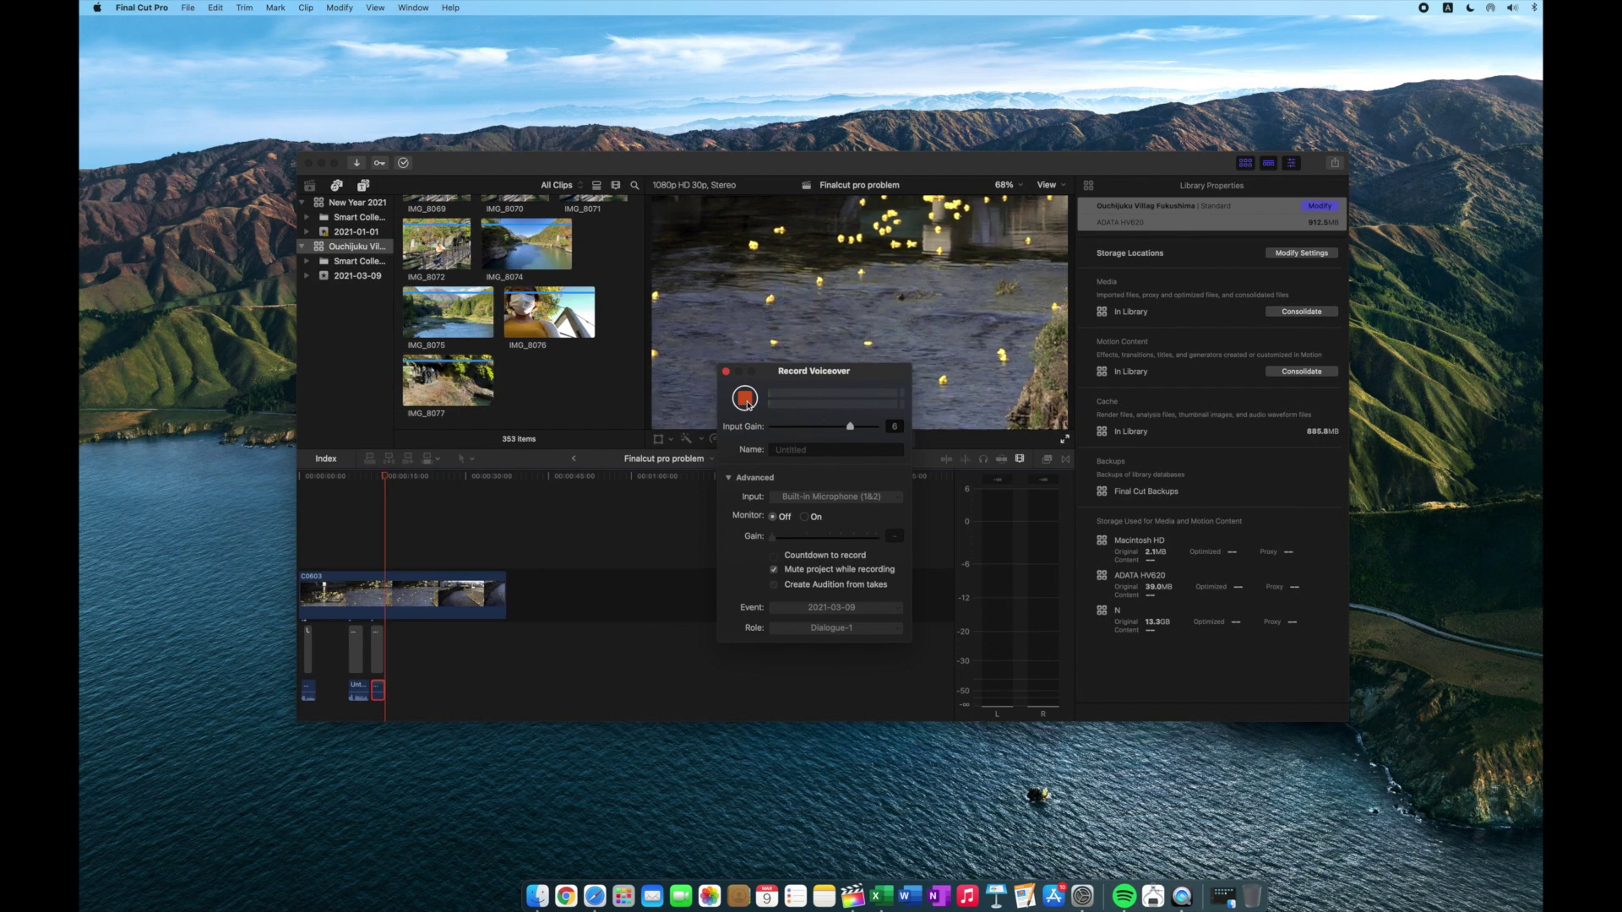
left_click(745, 401)
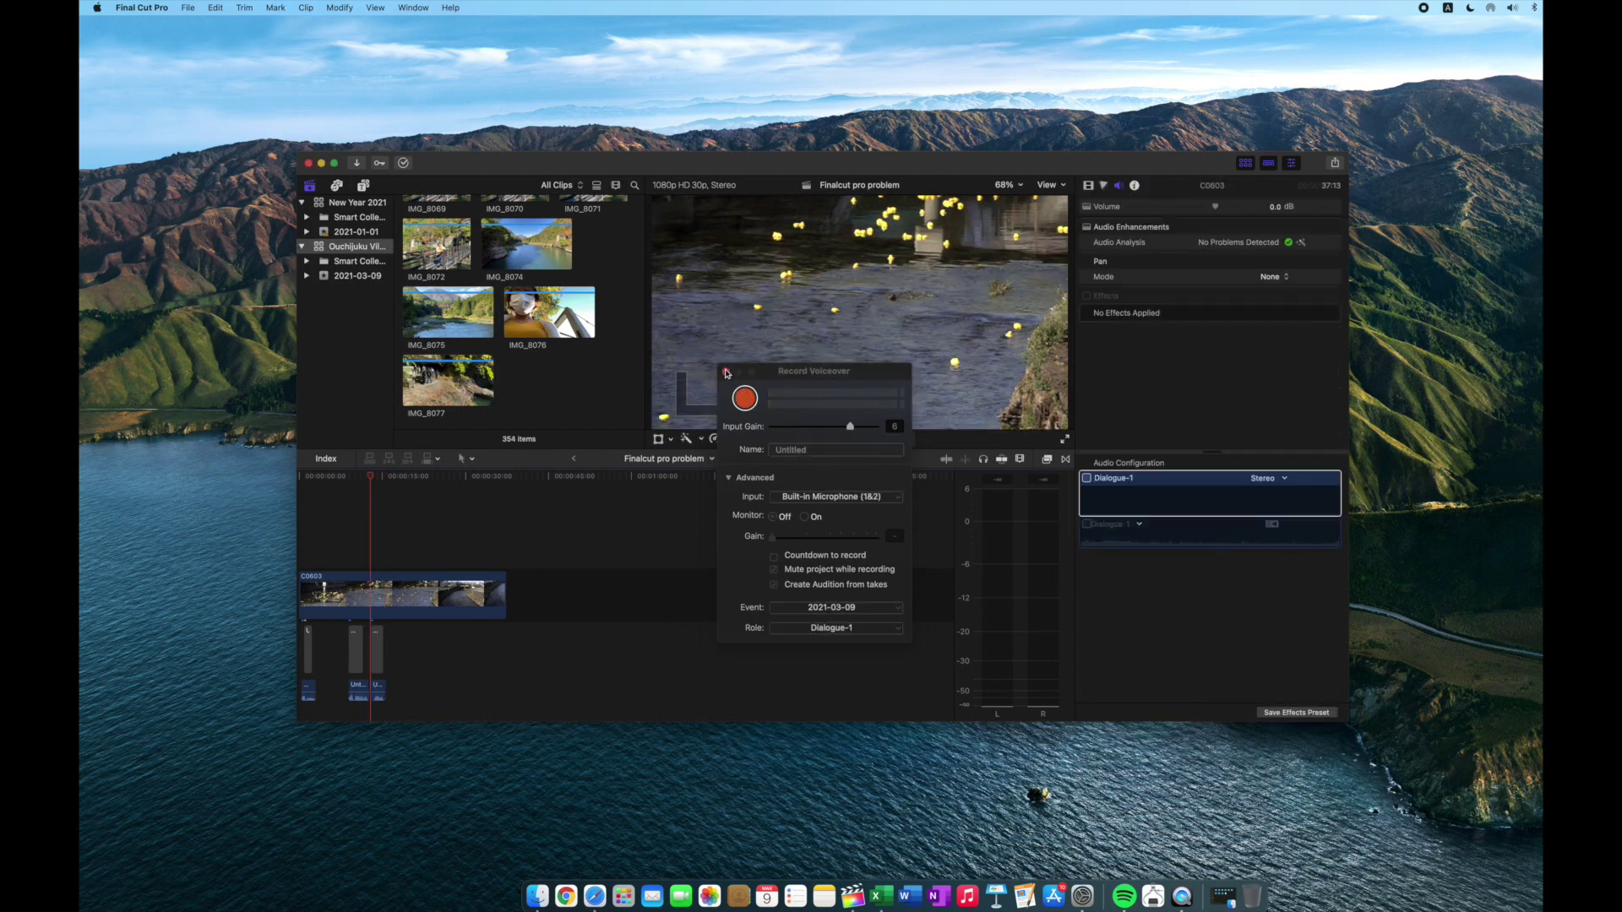
key("space")
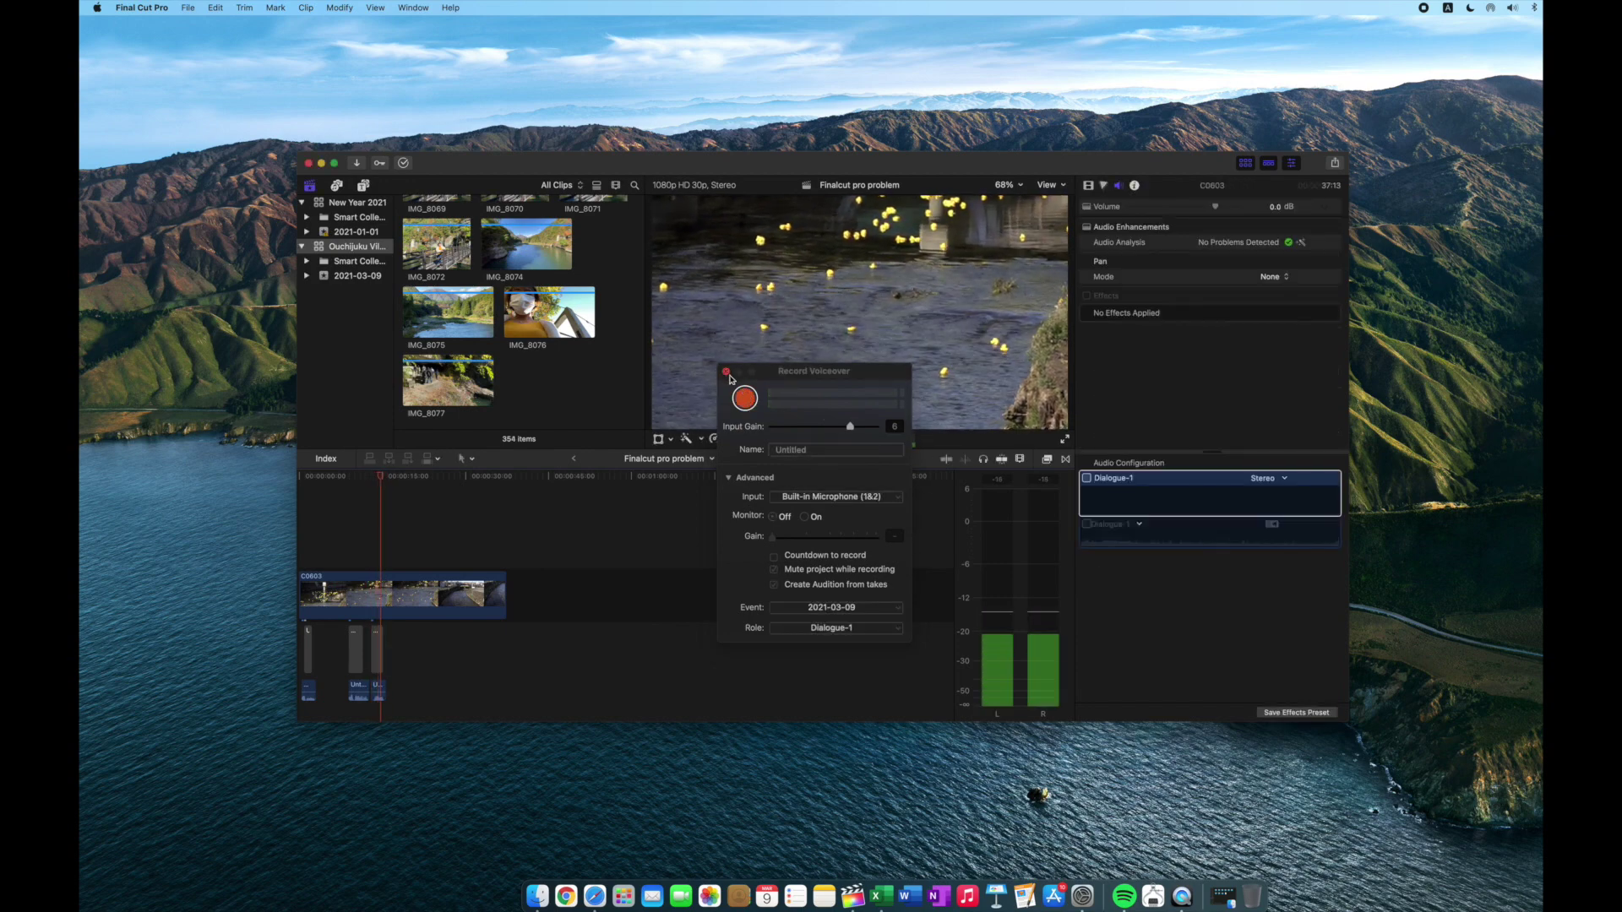